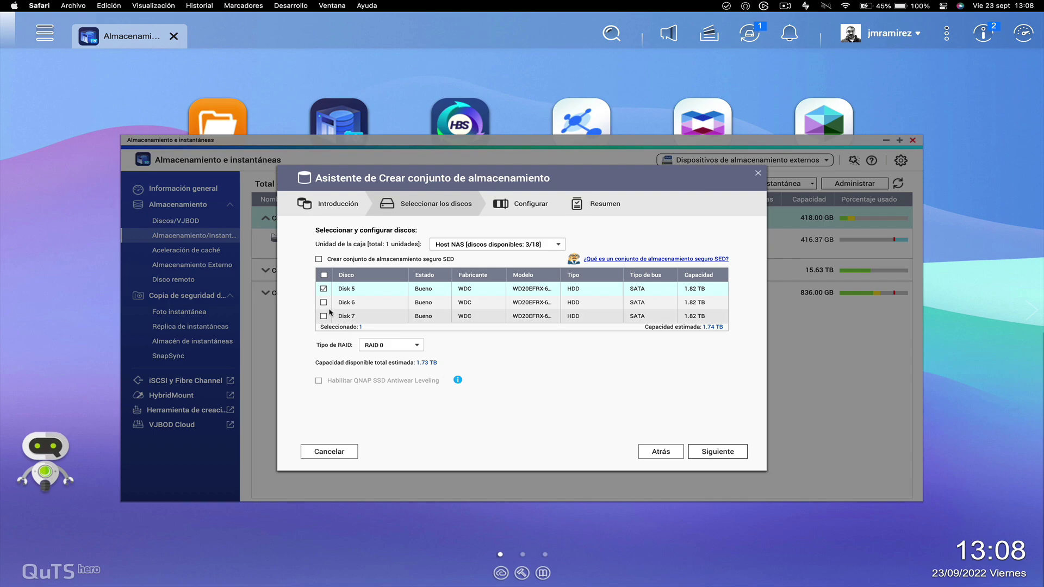
- Add Disk 6 and Disk 7 to the disks selected for the new storage pool and continue to its configuration
left_click(323, 303)
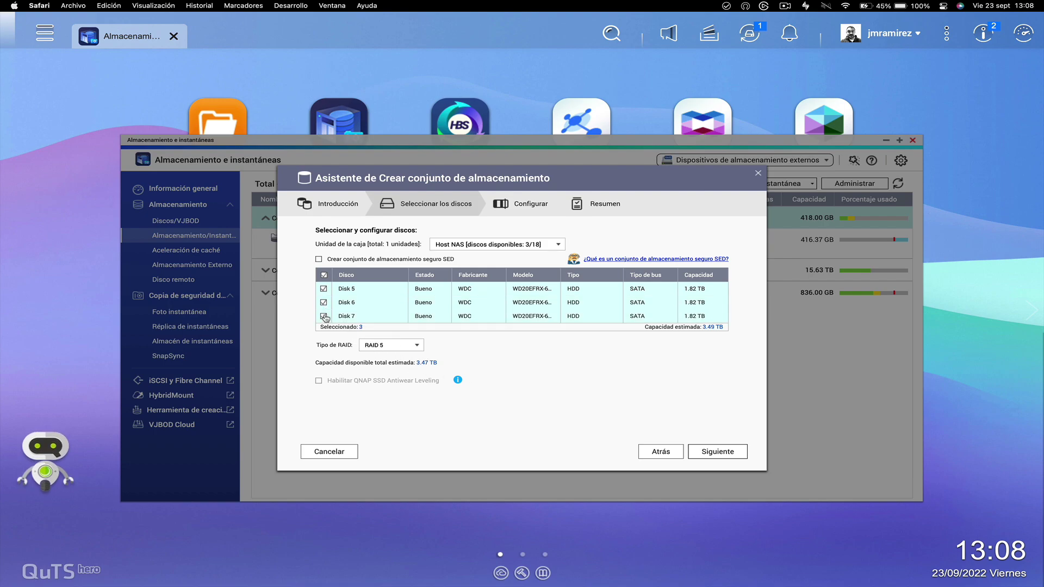
left_click(323, 316)
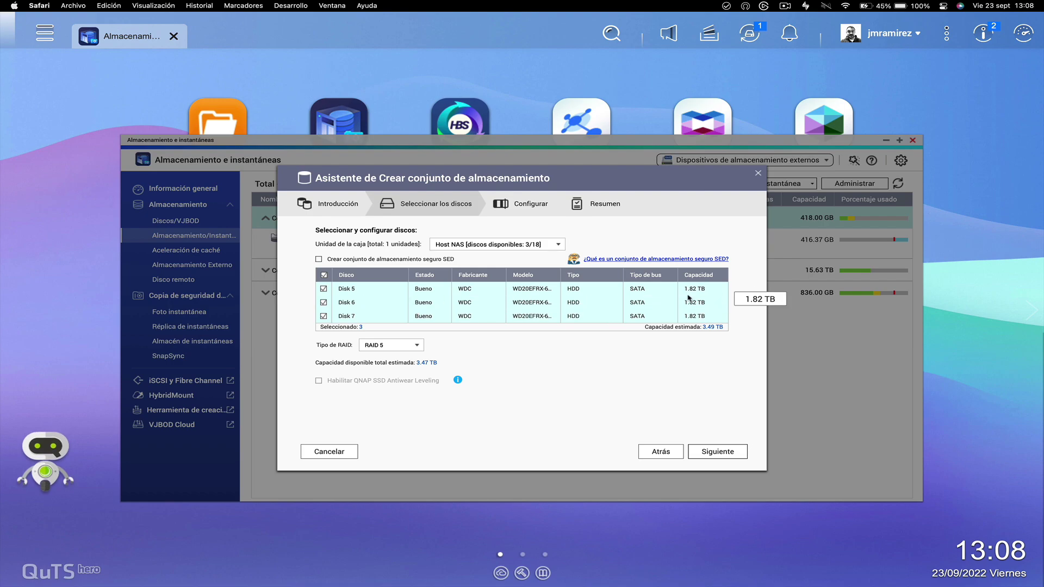
left_click(716, 450)
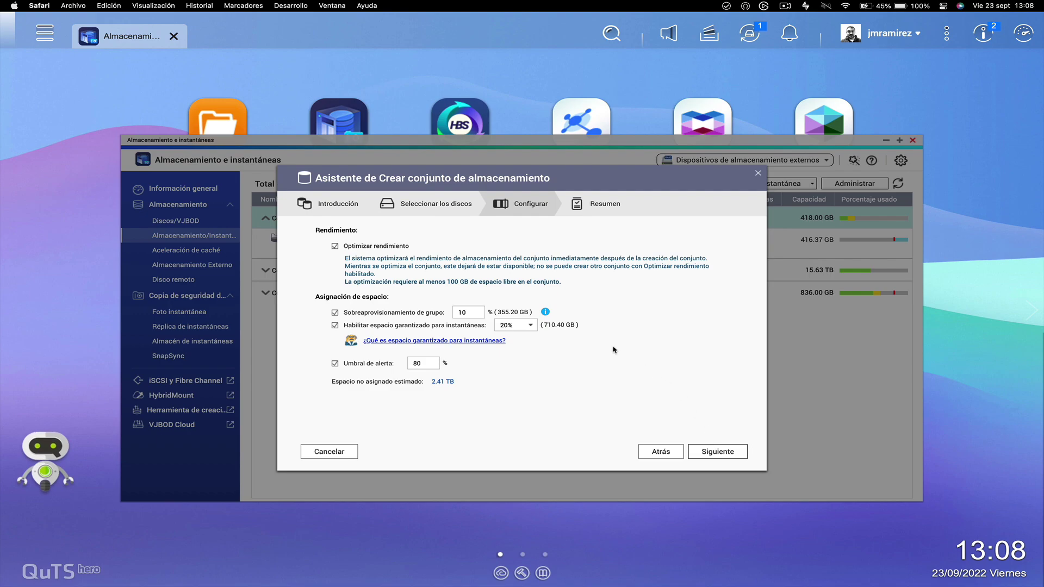
- Disable pool overprovisioning and the alert threshold for the new storage pool, and continue to the summary
left_click(336, 314)
left_click(335, 364)
left_click(722, 454)
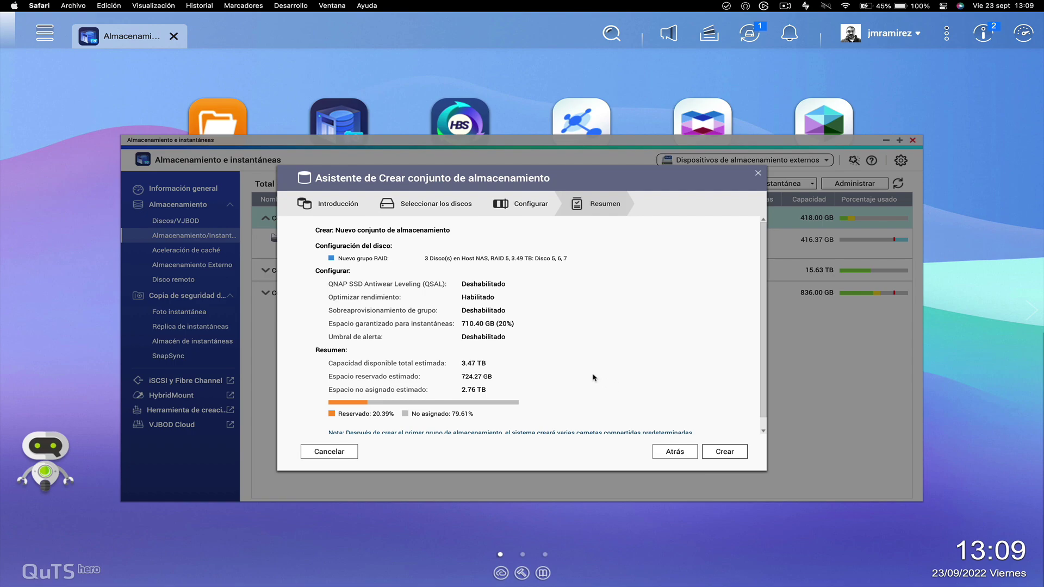
- Review the summary and create the storage pool, accepting the erasure of the selected disks and the lengthy performance optimization
scroll(593, 378, "down", 1)
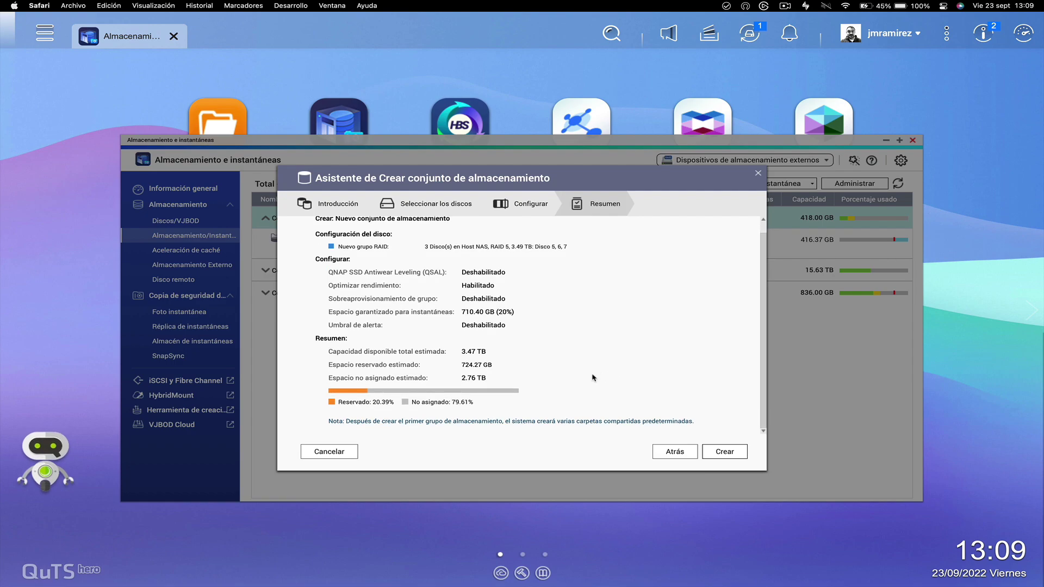
left_click(722, 452)
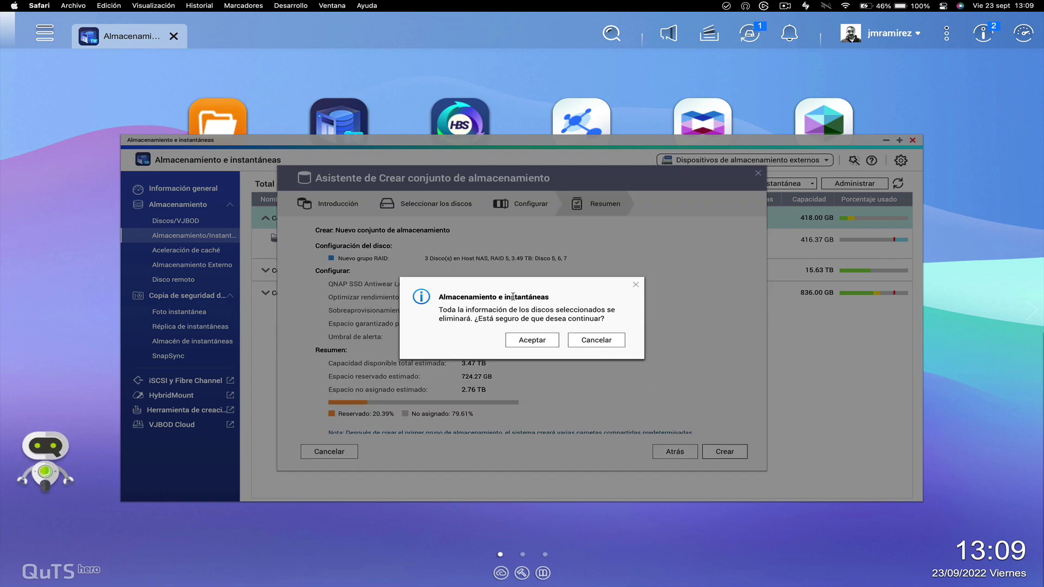
left_click(530, 341)
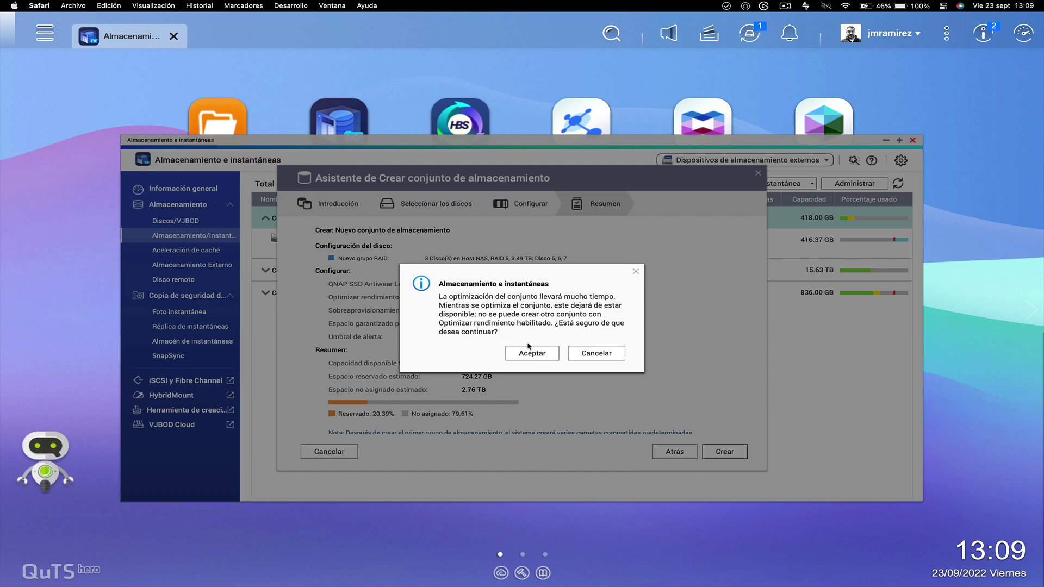
left_click(528, 354)
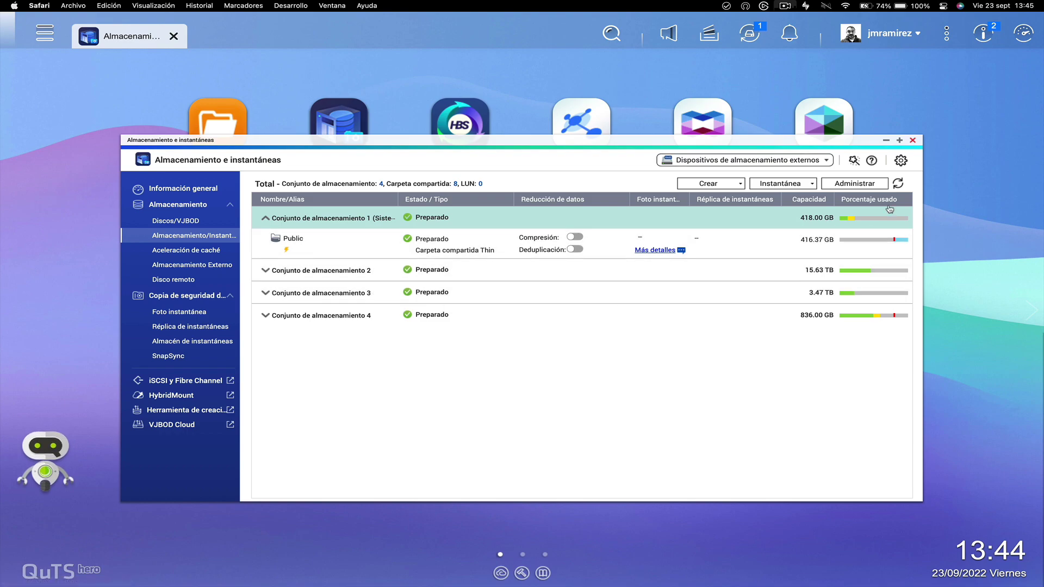
- Close the storage manager and start creating a new shared folder from the Control Panel's shared folder settings
left_click(912, 140)
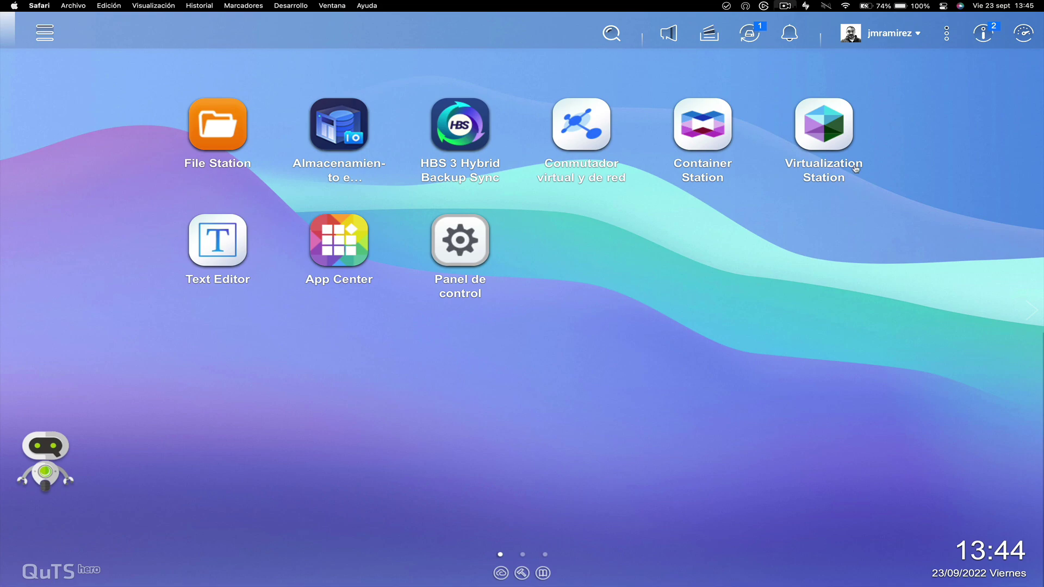
left_click(437, 233)
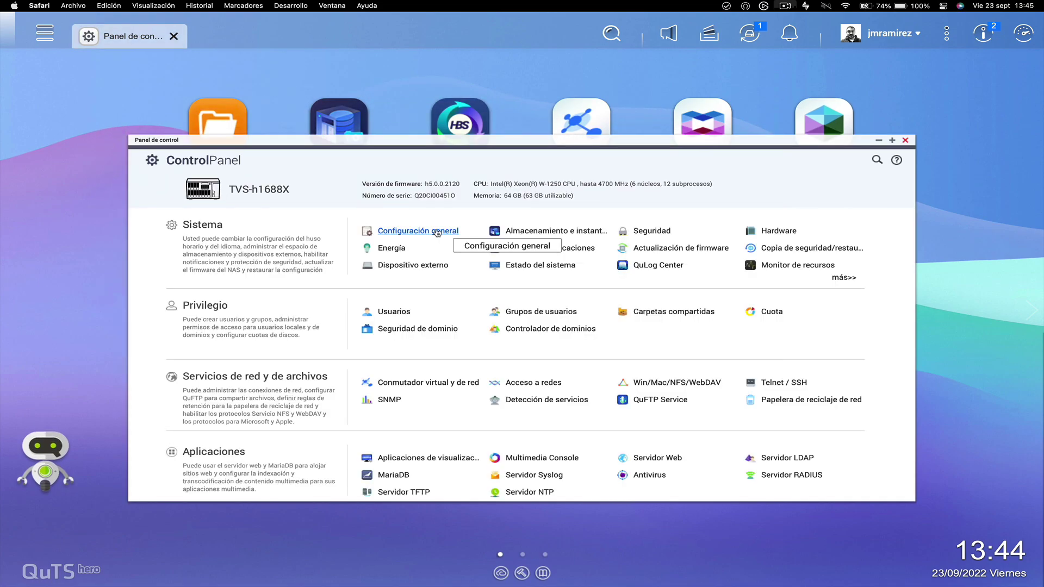
left_click(673, 311)
left_click(314, 198)
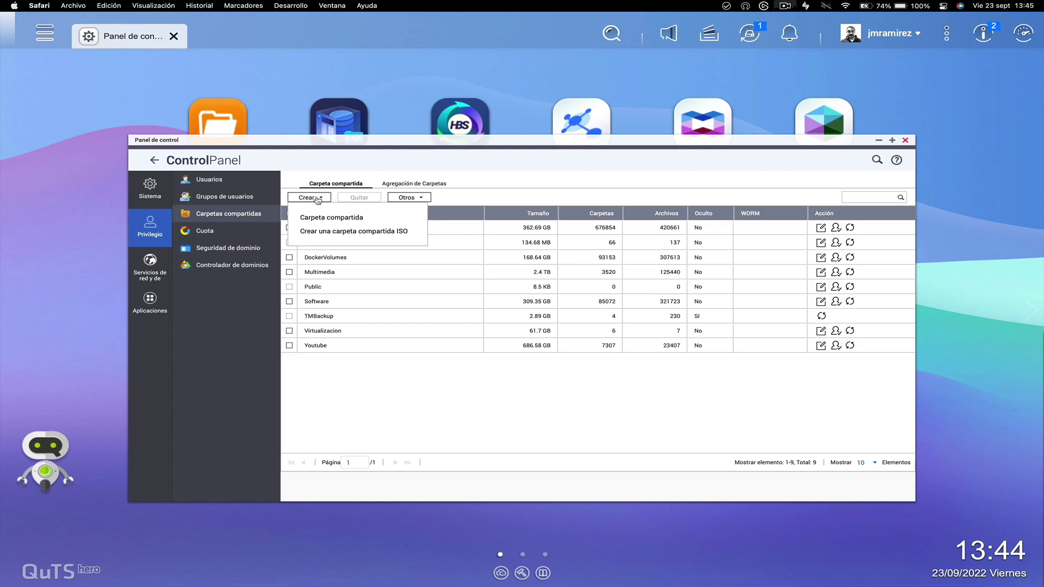
left_click(323, 219)
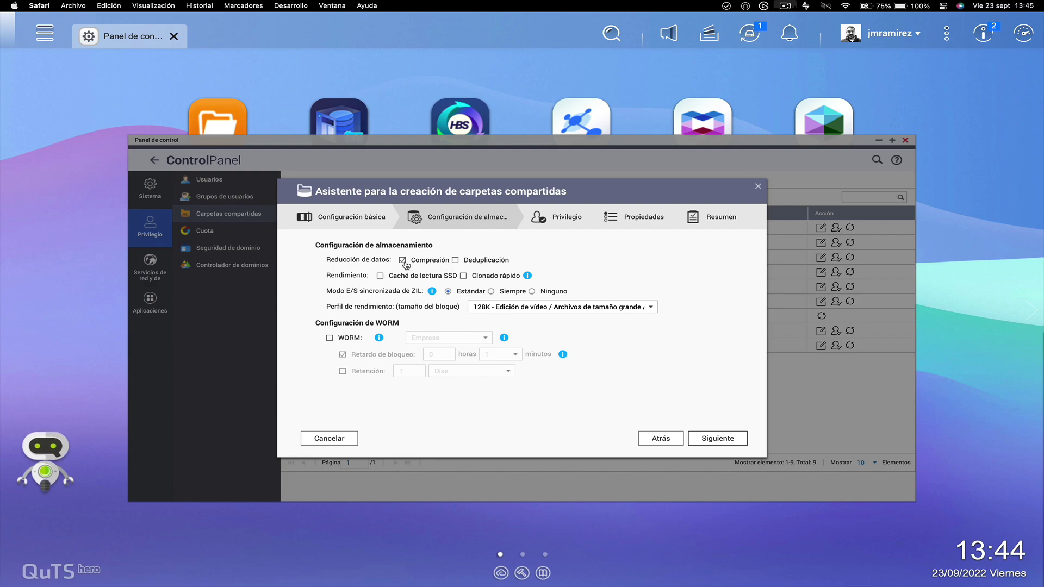
- Disable compression for the thin-provisioned Peliculas shared folder on storage pool 3 and finish creating it
left_click(405, 264)
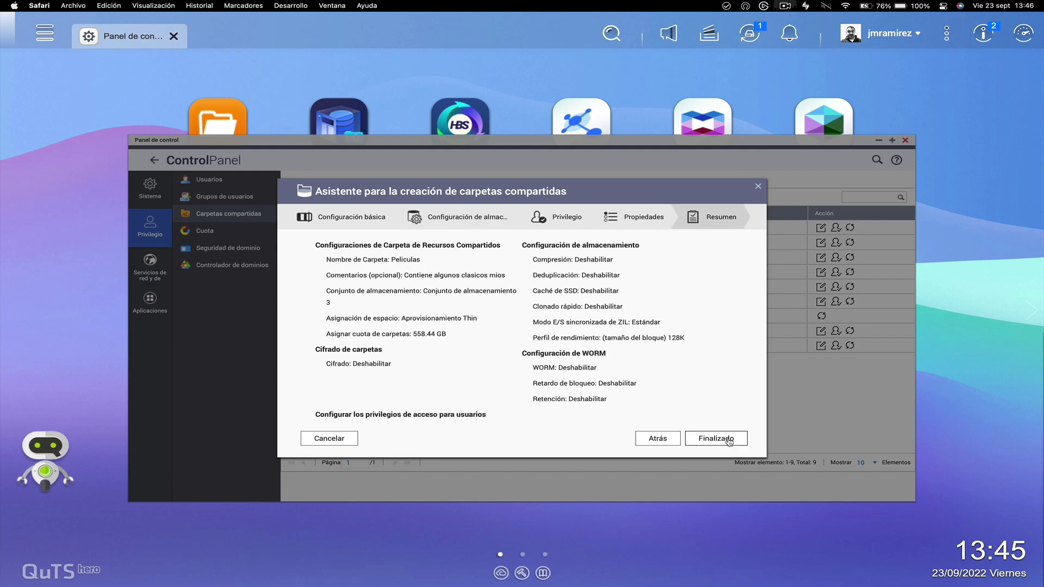
left_click(727, 439)
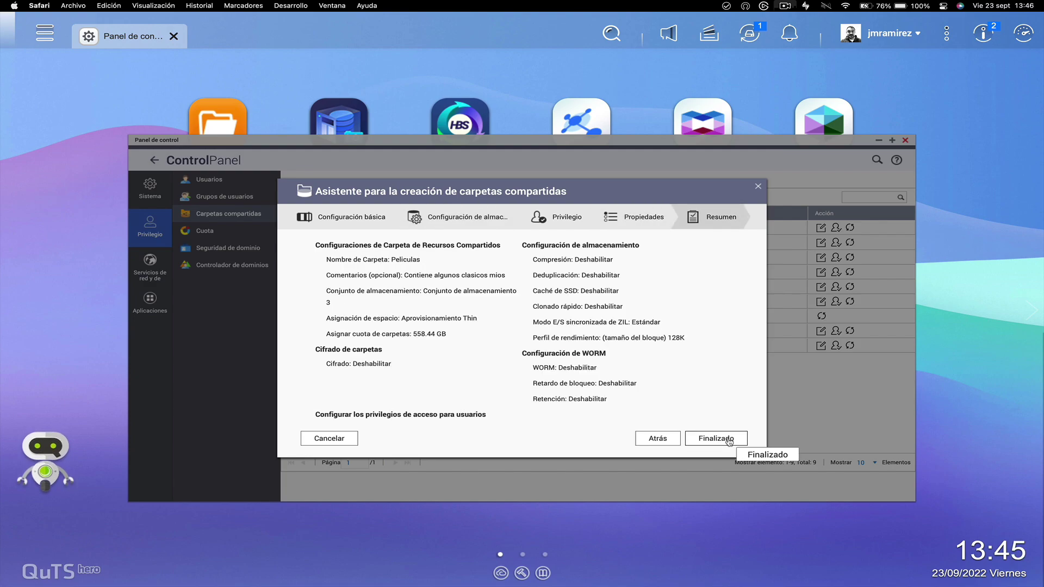
left_click(722, 440)
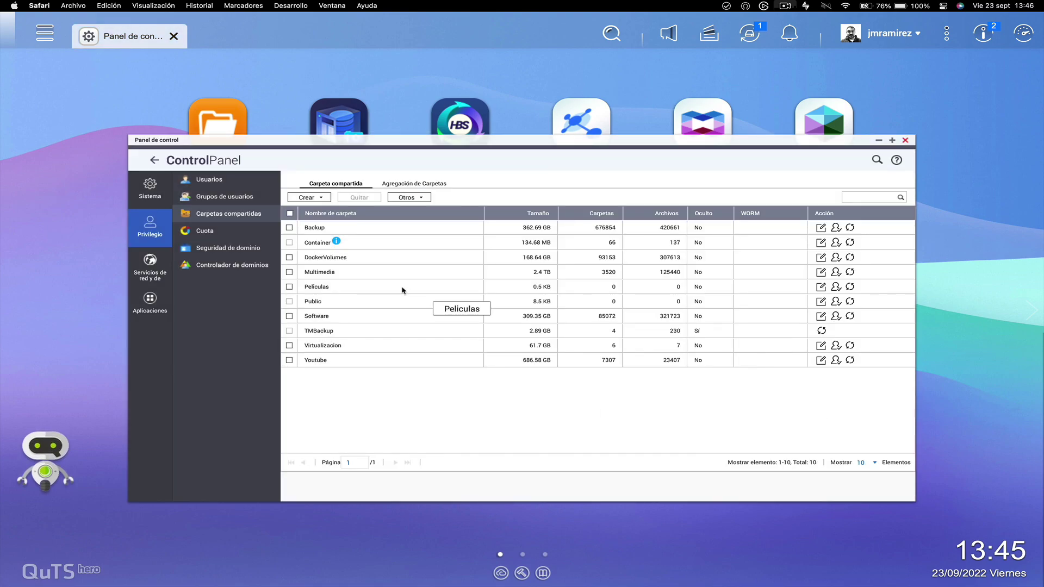
- Close the Control Panel, open File Station and collapse the DockerVolumes folder in the folder tree
left_click(905, 141)
left_click(210, 119)
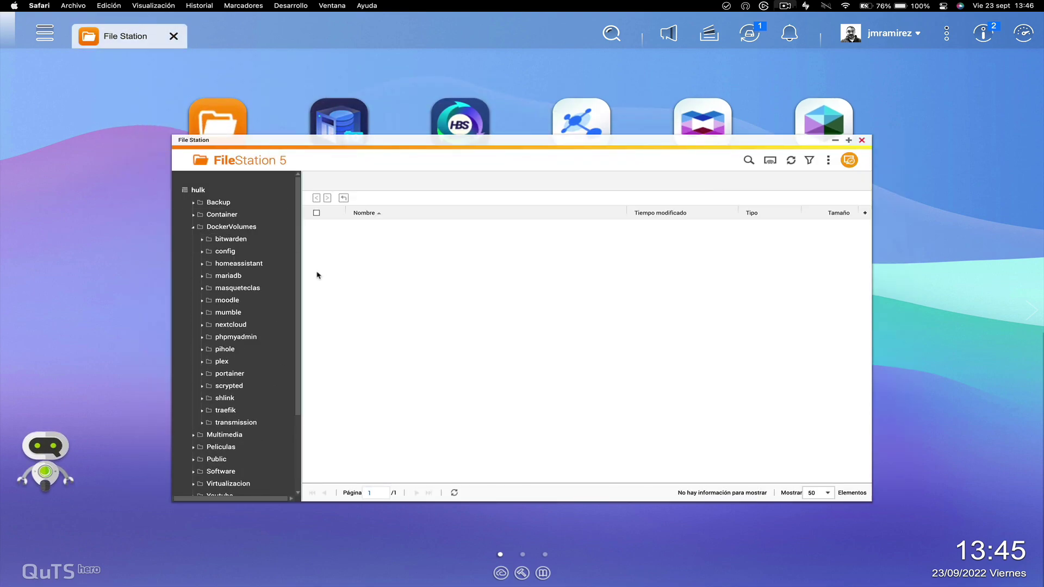
left_click(200, 230)
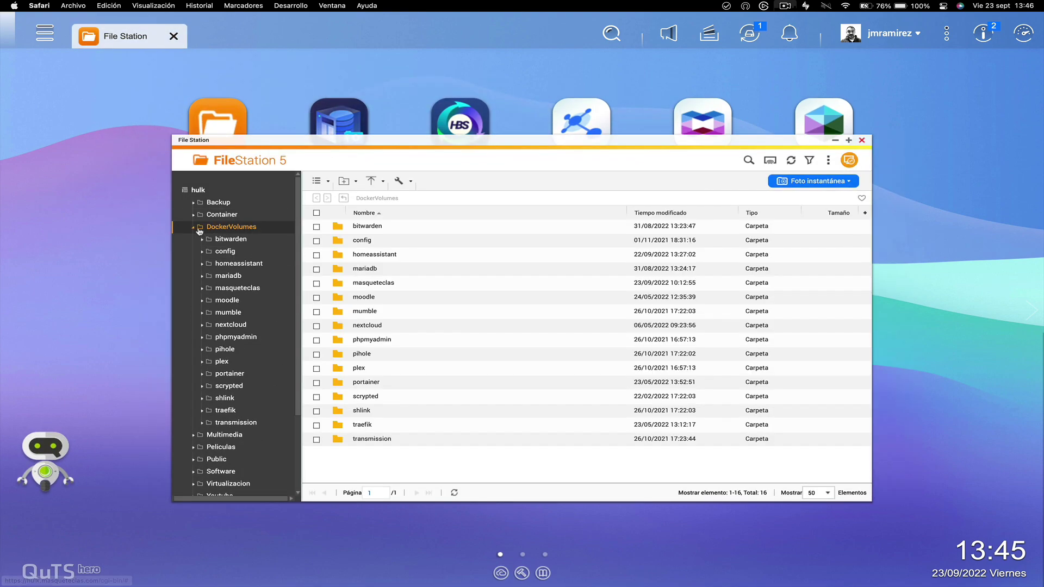
left_click(195, 228)
mouse_move(219, 253)
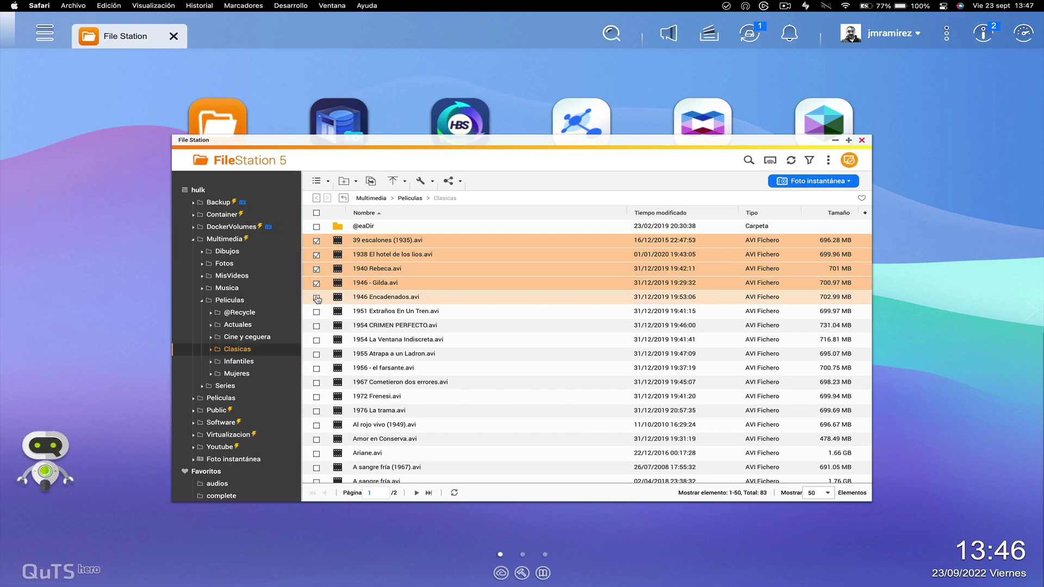
- Extend the film selection in Multimedia/Peliculas/Clasicas with the files from 1946 Encadenados.avi through 1956 - el farsante.avi
left_click(317, 296)
left_click(316, 311)
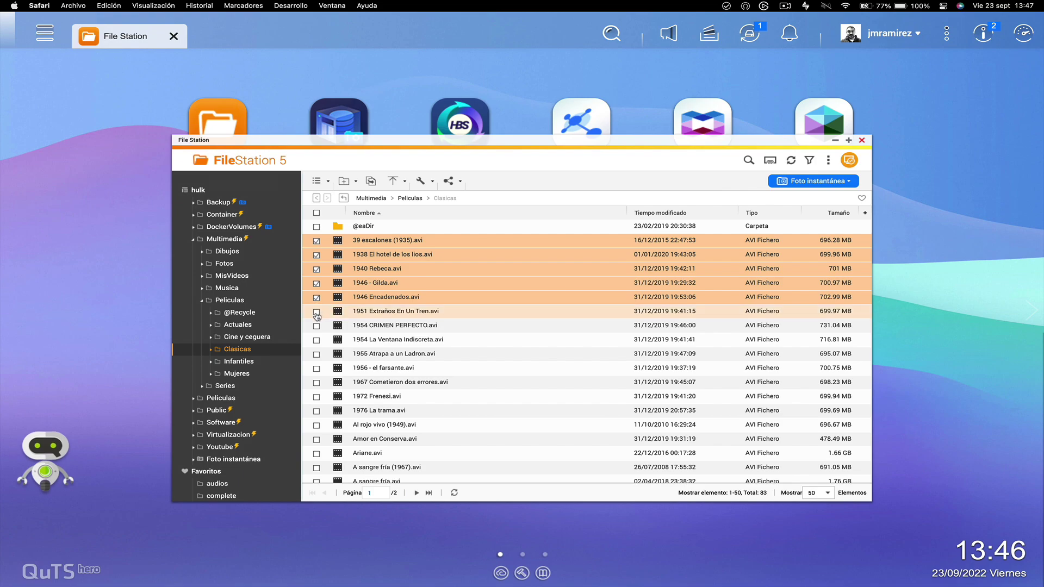
left_click(317, 325)
left_click(316, 339)
left_click(316, 353)
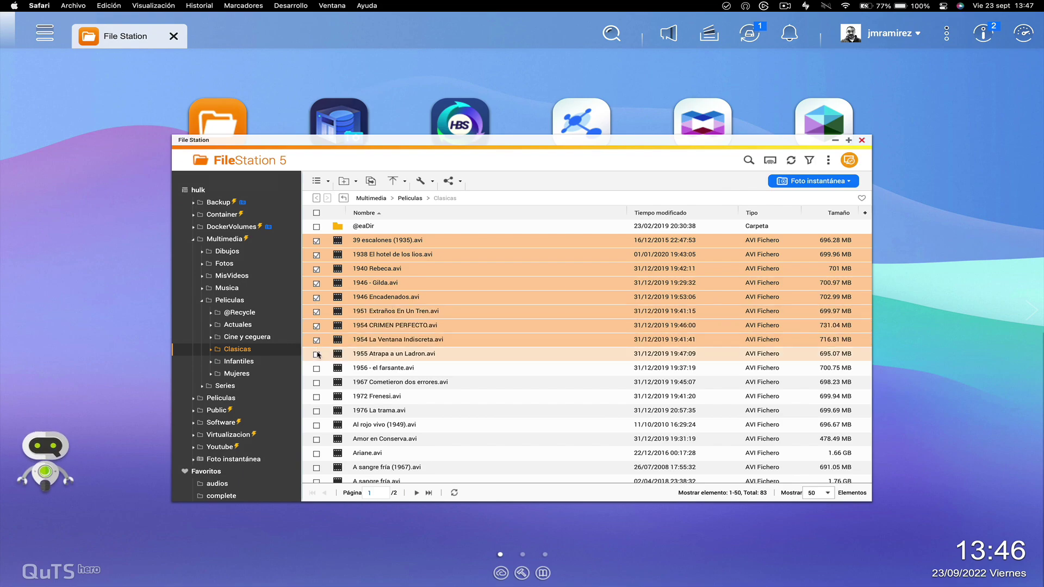
left_click(317, 368)
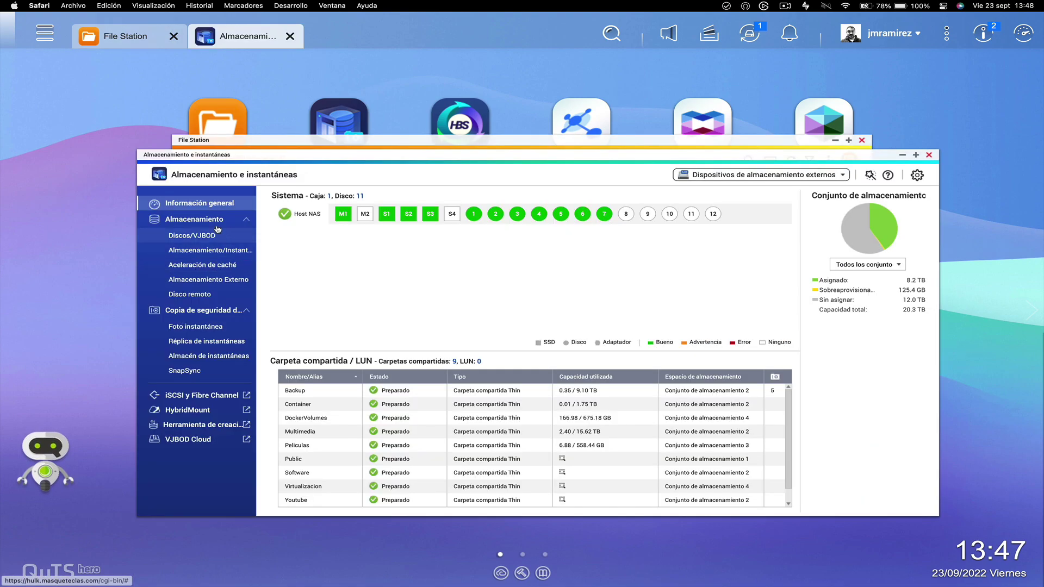
- Examine the capacity and space usage of the Peliculas folder in storage pool 3
left_click(218, 251)
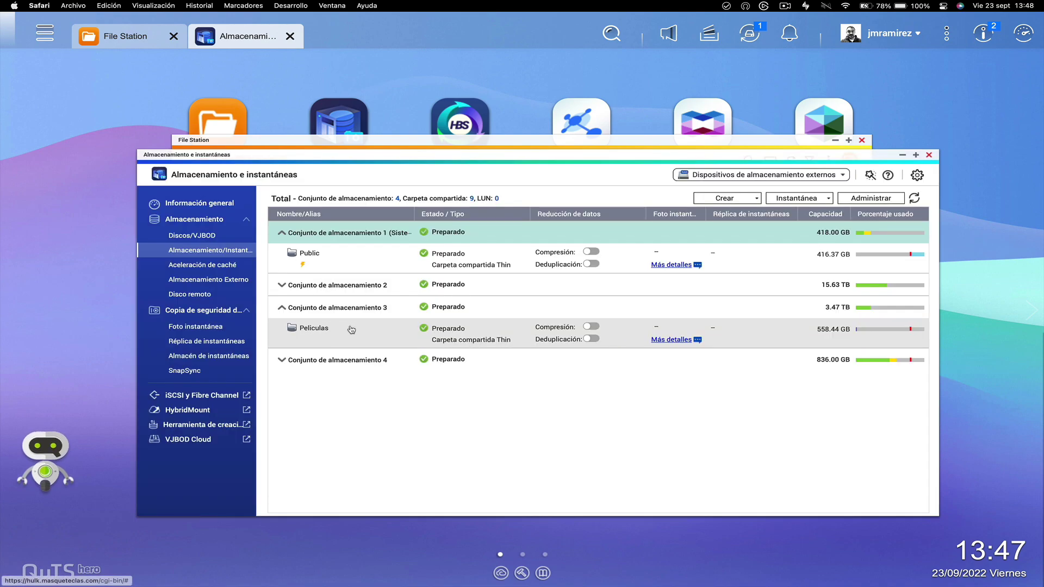
mouse_move(861, 330)
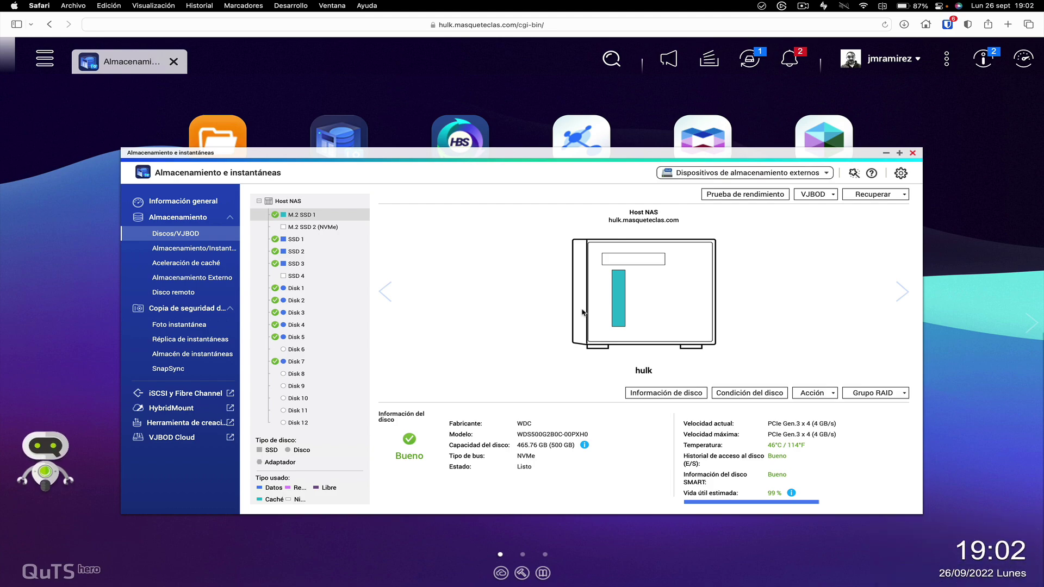
- Go from the disk view to the storage pools and check the status of storage pool 3 and its Peliculas folder
left_click(192, 249)
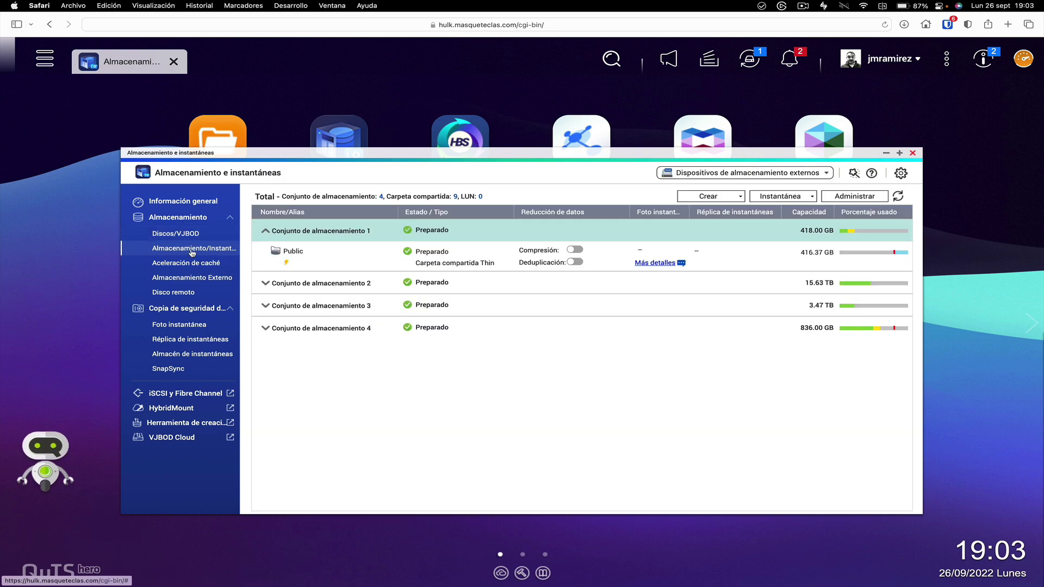
left_click(266, 306)
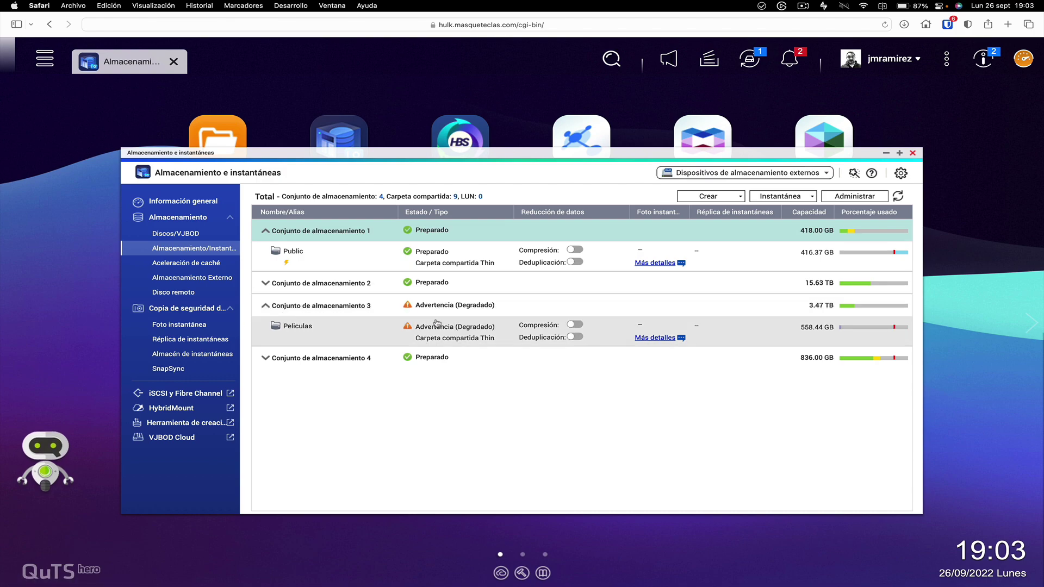
mouse_move(461, 329)
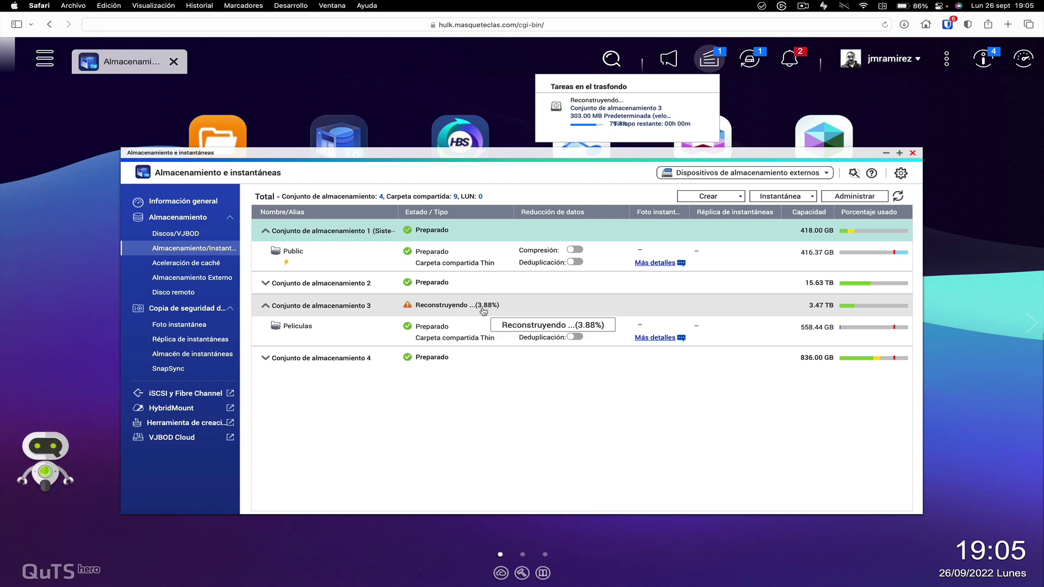
- Check the background tasks for the rebuild of storage pool 3 and expand the system notices about it
mouse_move(620, 112)
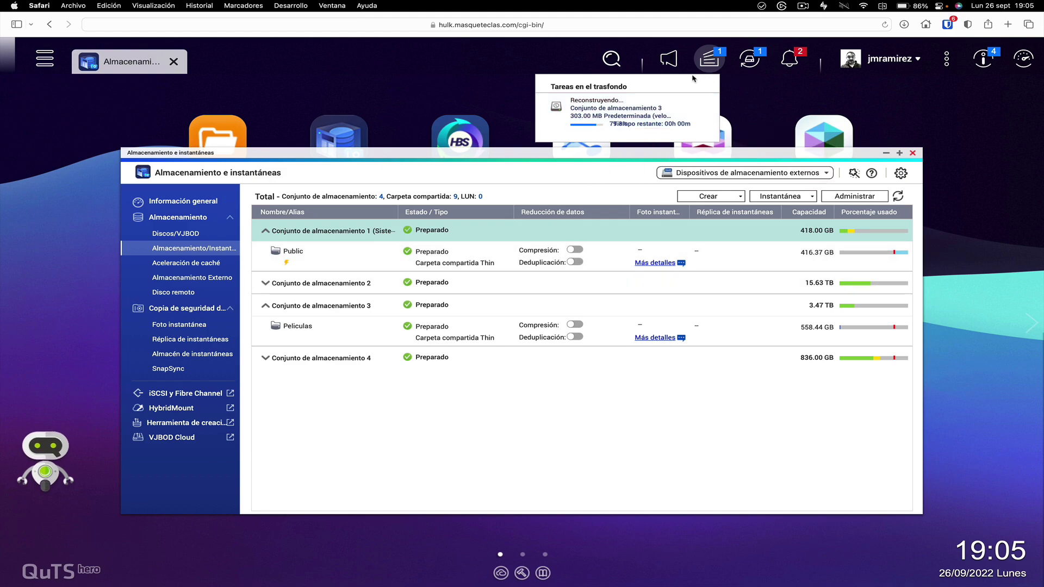
mouse_move(659, 118)
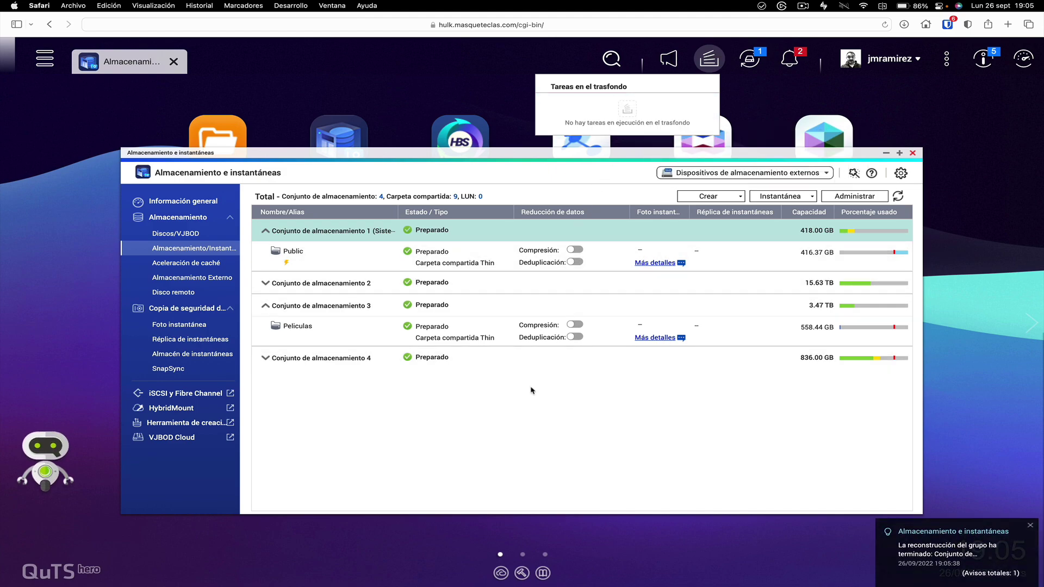
left_click(983, 61)
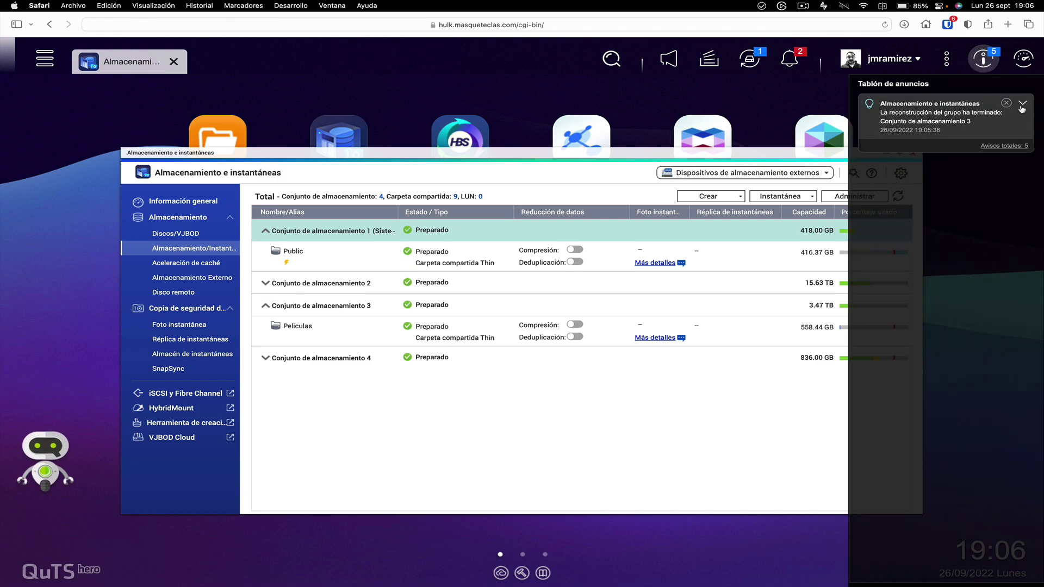
left_click(1021, 106)
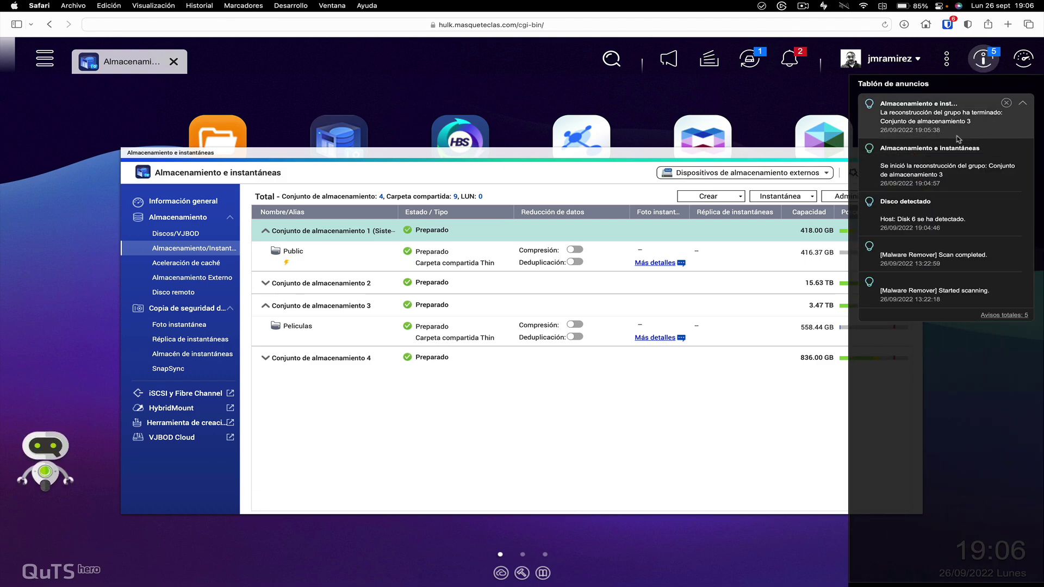